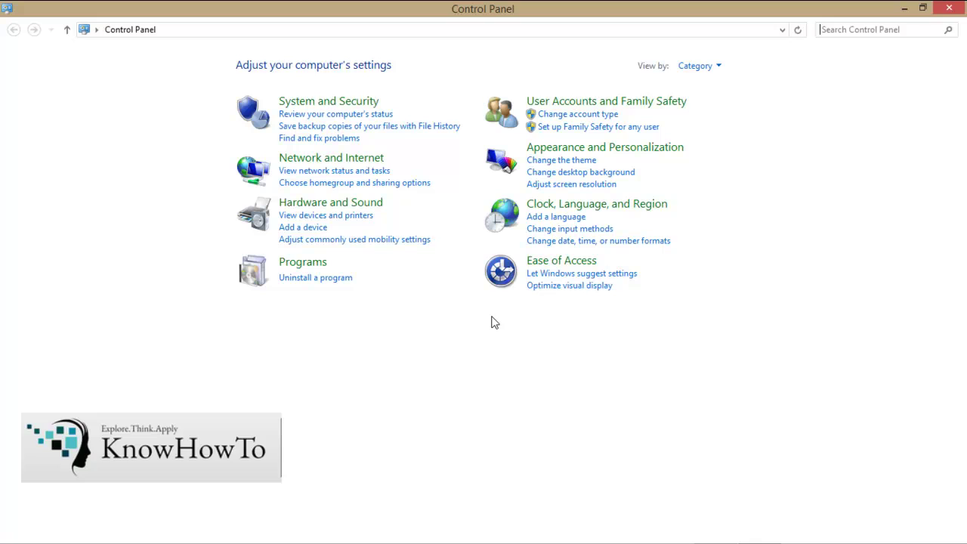
Open Family Safety from the content settings of Internet Options
{"action": "left_click", "coordinate": [321, 164]}
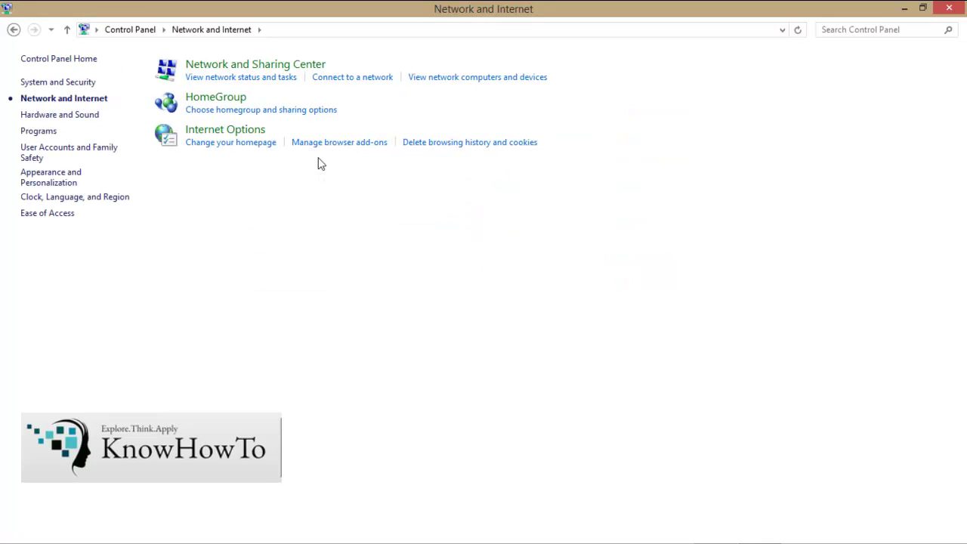
{"action": "left_click", "coordinate": [217, 132]}
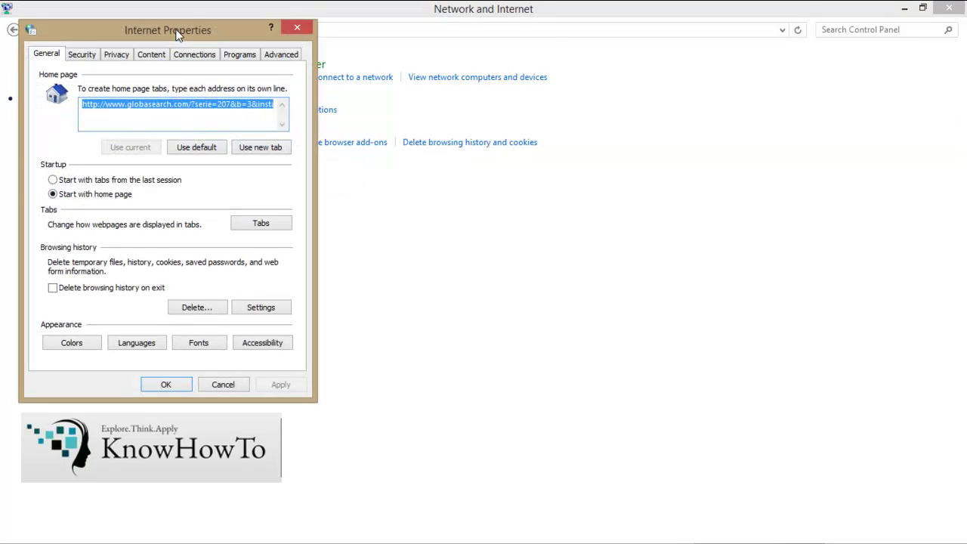
{"action": "left_click_drag", "start_coordinate": [178, 32], "coordinate": [476, 57]}
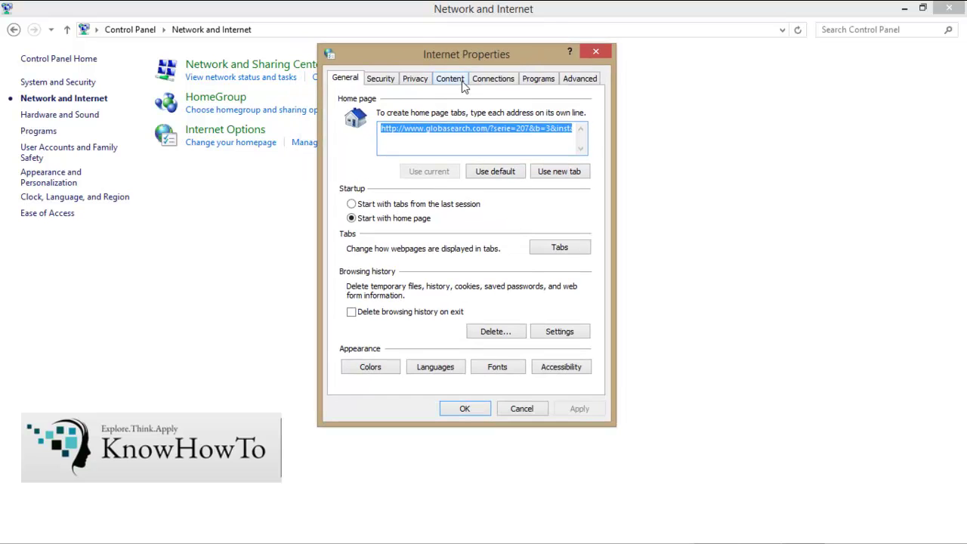
{"action": "left_click", "coordinate": [450, 81]}
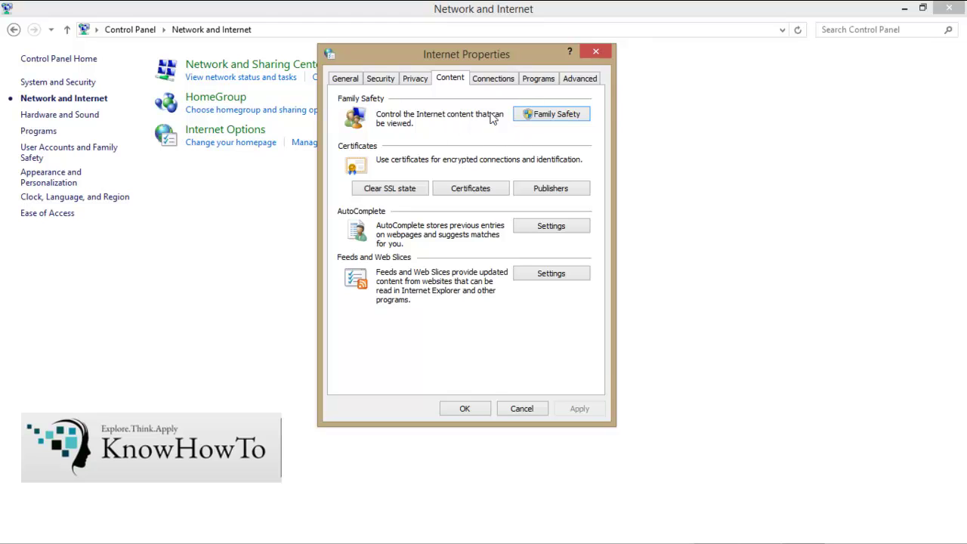
{"action": "left_click", "coordinate": [556, 115]}
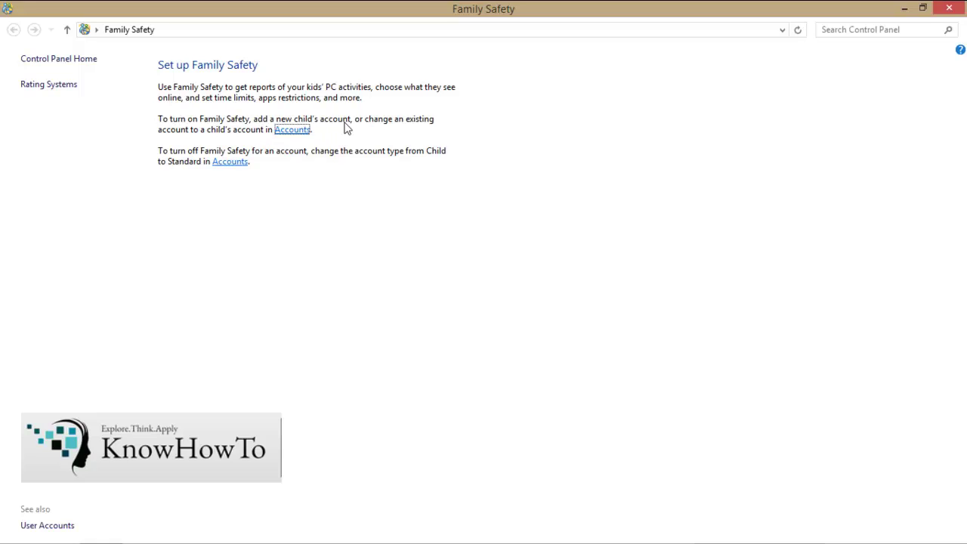
Open the account management settings and change the existing child's account type to Child
{"action": "left_click", "coordinate": [299, 133]}
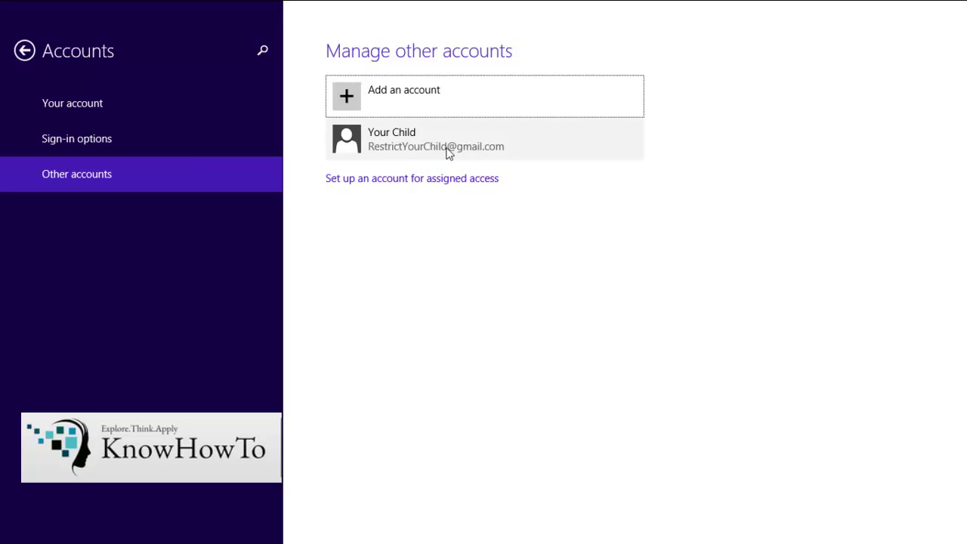
{"action": "left_click", "coordinate": [396, 145]}
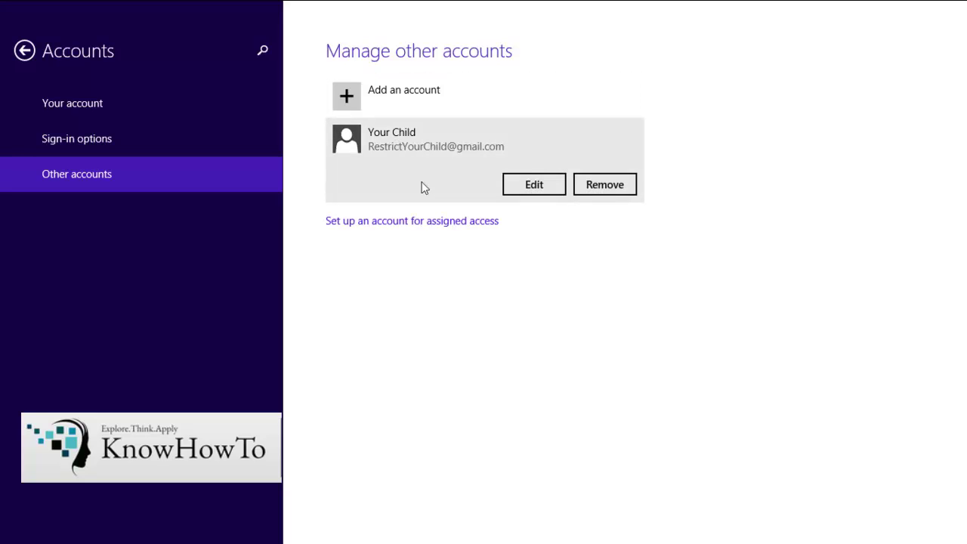
{"action": "left_click", "coordinate": [532, 187]}
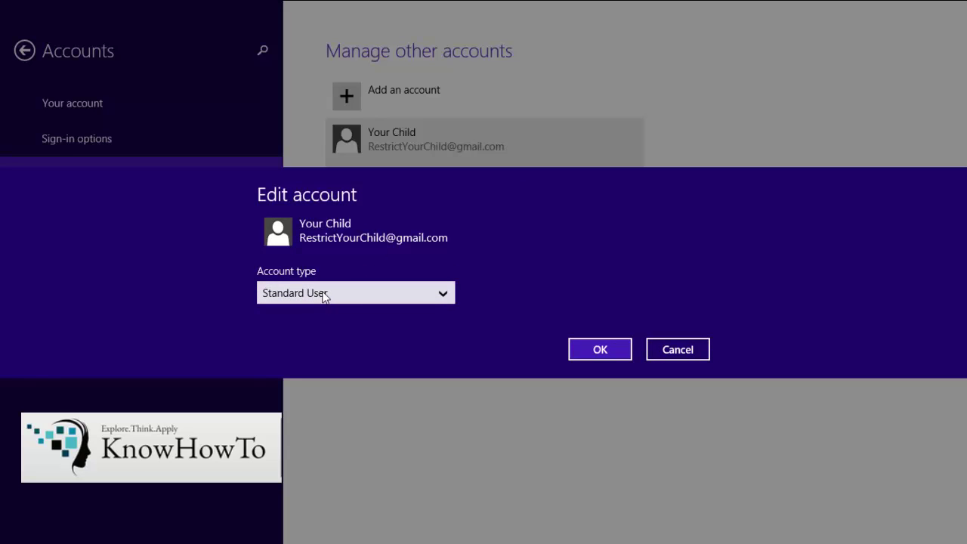
{"action": "left_click", "coordinate": [443, 295]}
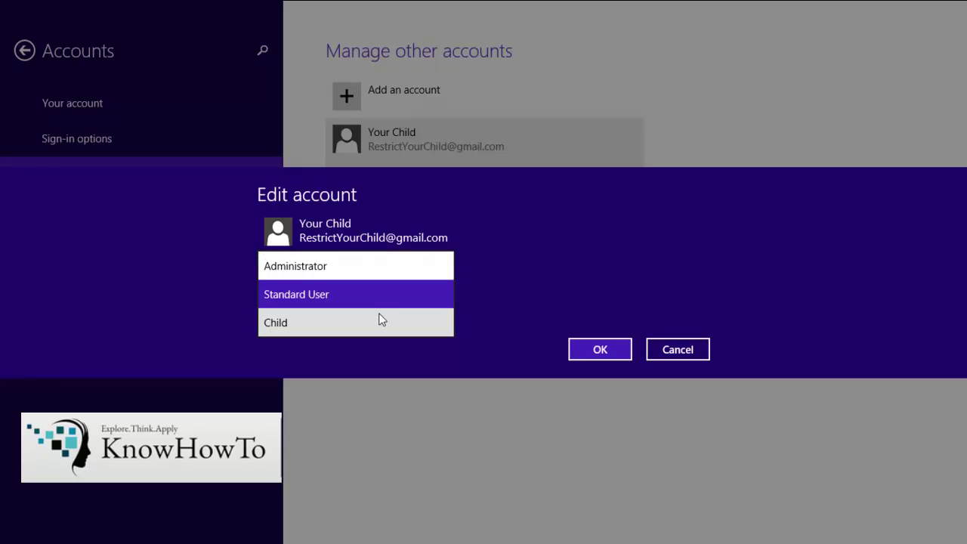
{"action": "left_click", "coordinate": [301, 324]}
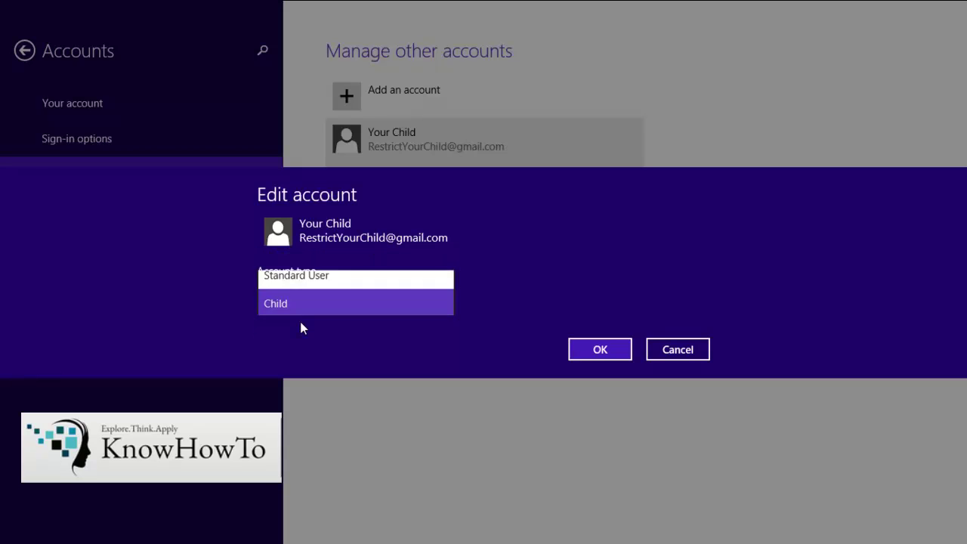
{"action": "left_click", "coordinate": [618, 352]}
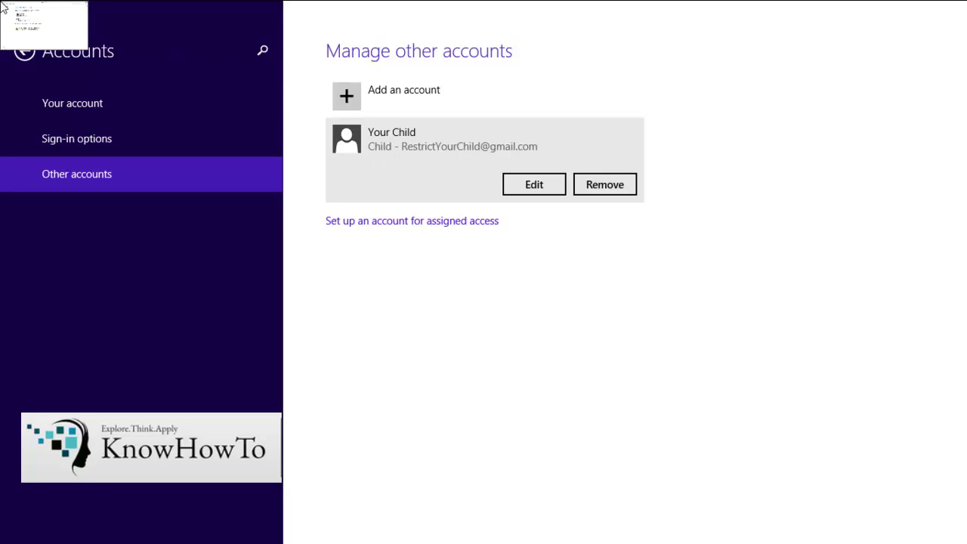
Return to Family Safety and open the user settings of the child's account
{"action": "left_click", "coordinate": [3, 7]}
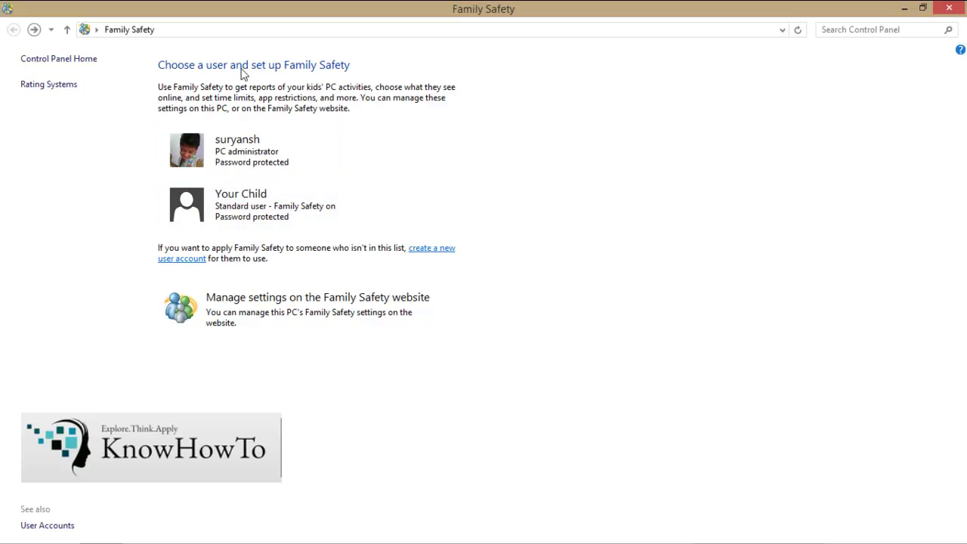
{"action": "left_click", "coordinate": [294, 173]}
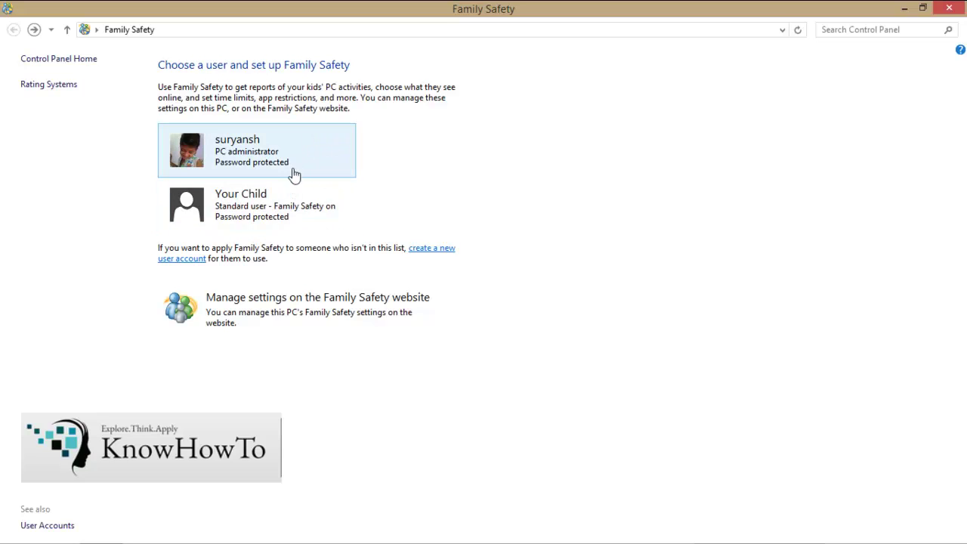
{"action": "left_click", "coordinate": [266, 211]}
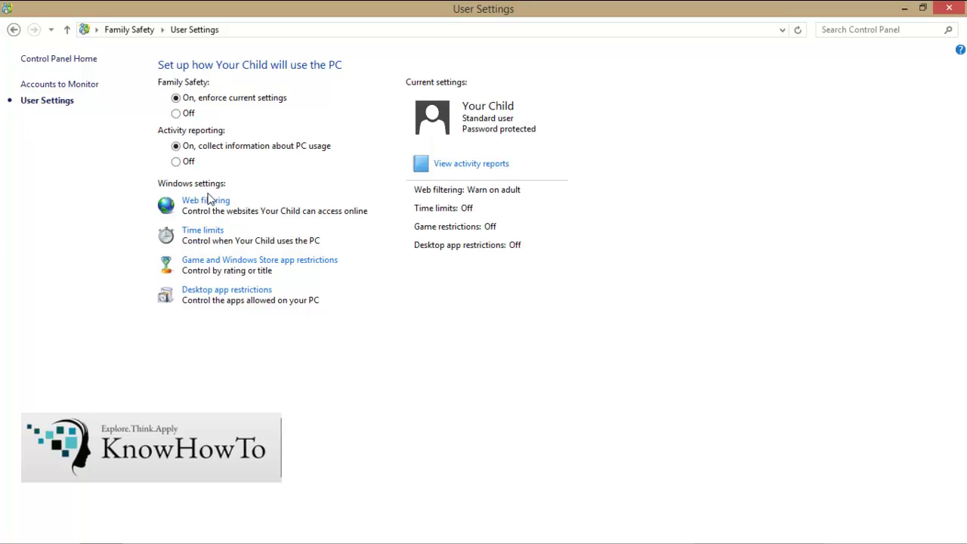
Open the child's web filtering settings and go to the web restriction levels
{"action": "left_click", "coordinate": [185, 198]}
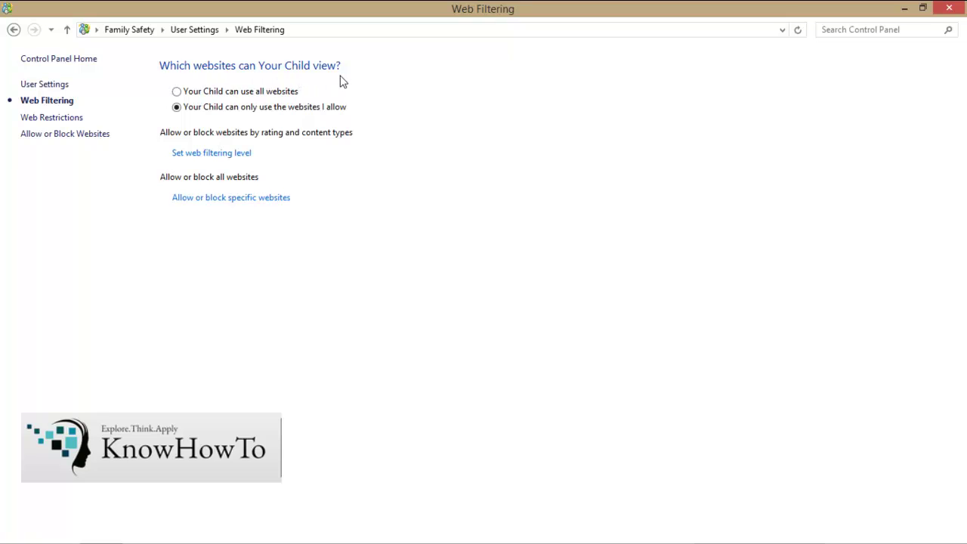
{"action": "left_click", "coordinate": [176, 92]}
{"action": "left_click", "coordinate": [53, 119]}
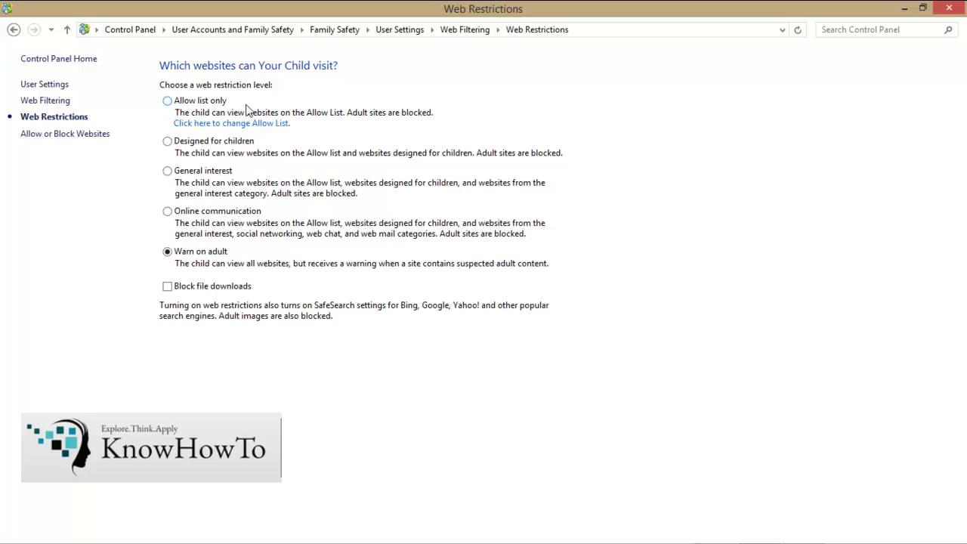
Try the Allow list only restriction level, view its allowed and blocked website lists, and return to the restriction levels
{"action": "left_click", "coordinate": [202, 124]}
{"action": "left_click", "coordinate": [168, 102]}
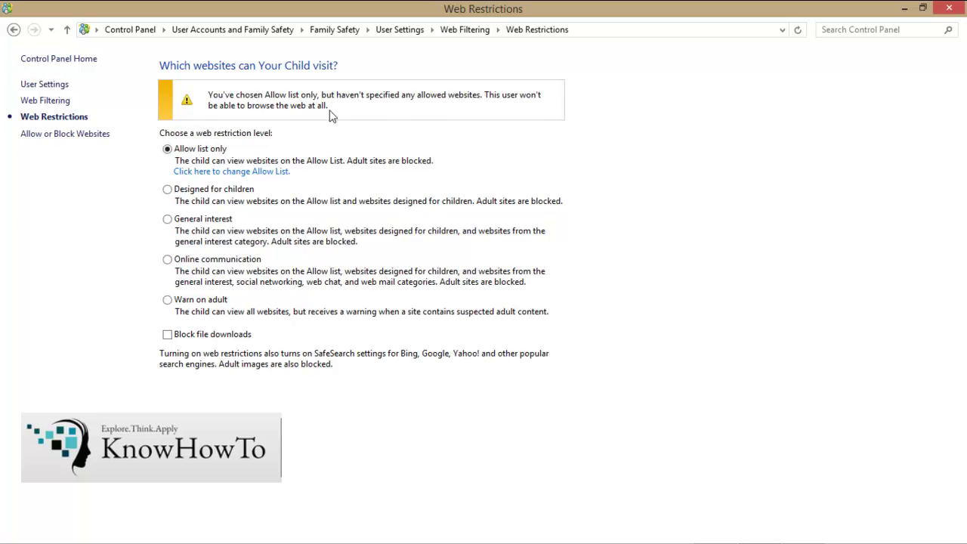
{"action": "left_click", "coordinate": [218, 174]}
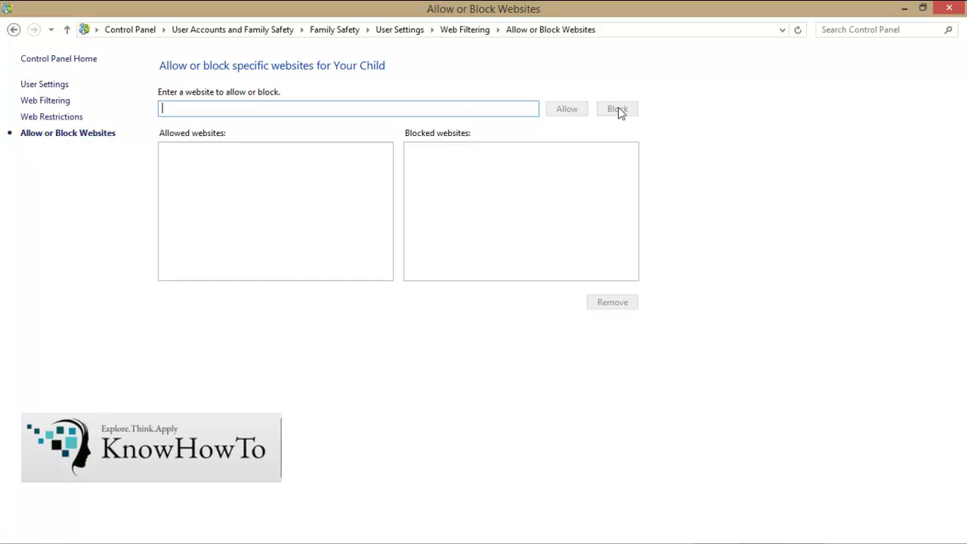
{"action": "left_click", "coordinate": [12, 31]}
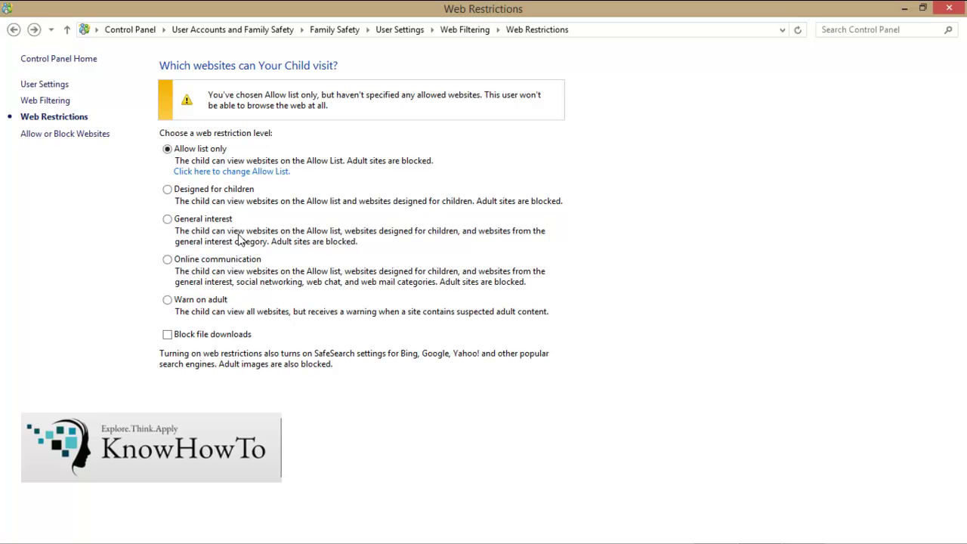
{"action": "left_click", "coordinate": [167, 190]}
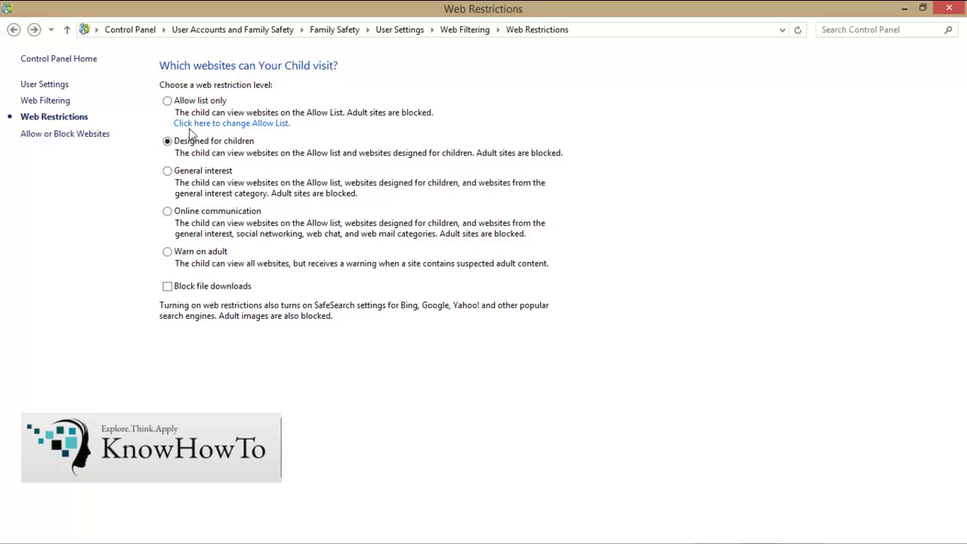
{"action": "left_click", "coordinate": [38, 138]}
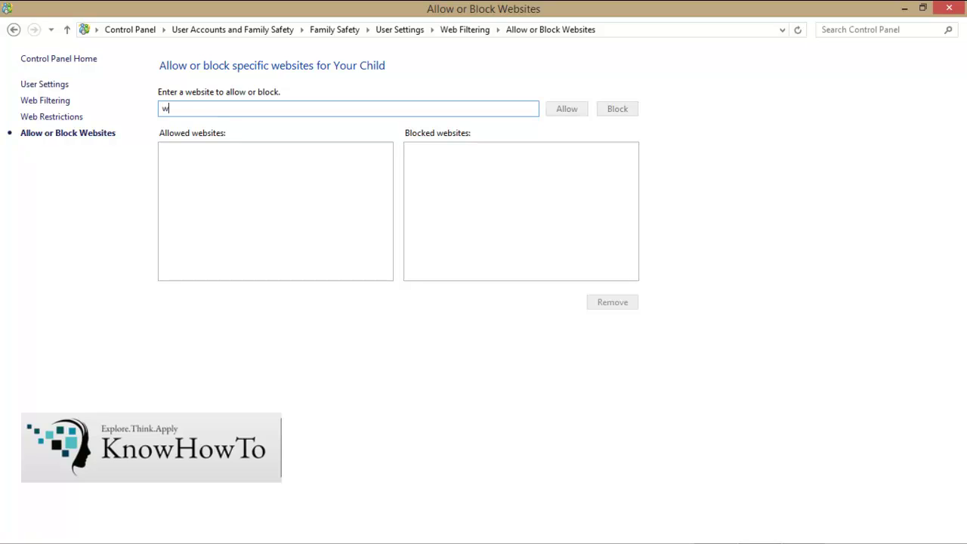
{"action": "type", "text": "ww.xvideos.com"}
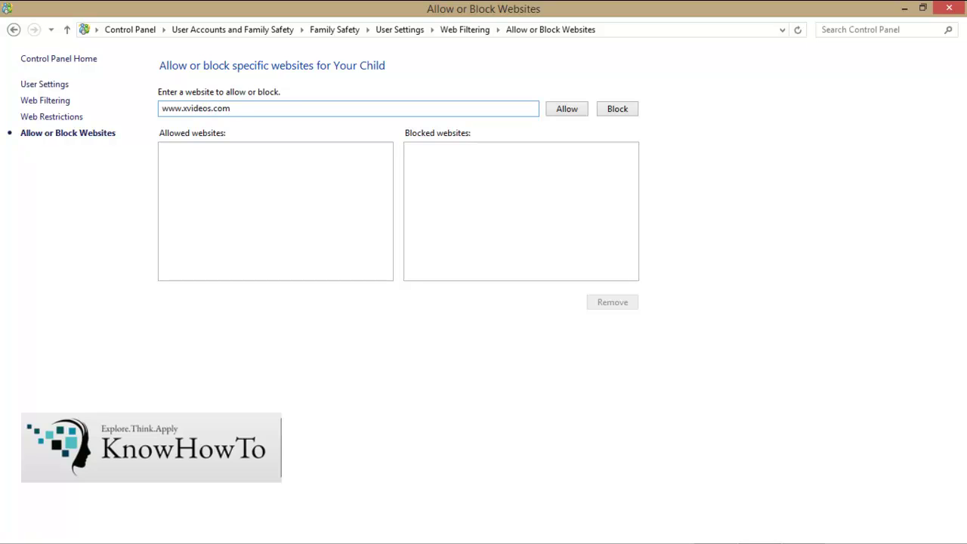
{"action": "left_click", "coordinate": [618, 111]}
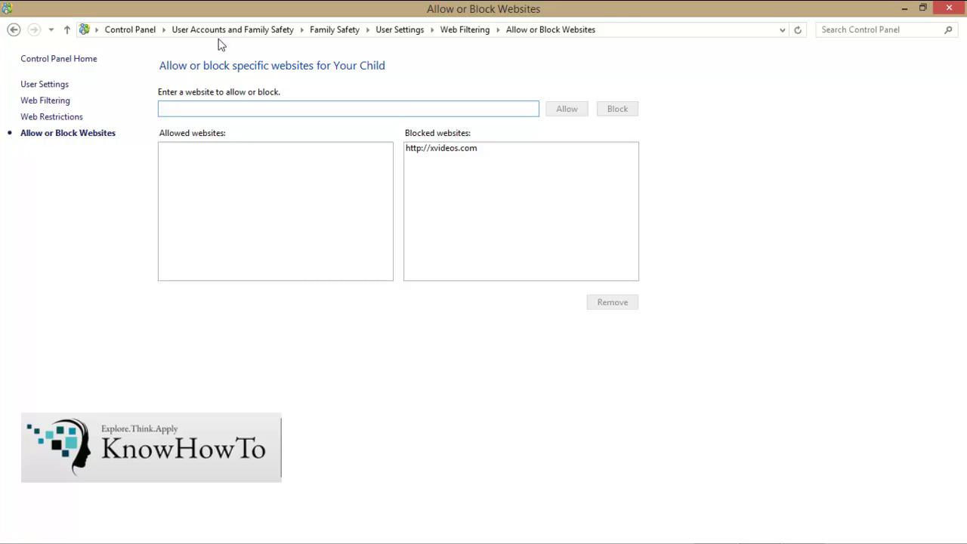
Close Family Safety, accept the Internet Properties dialog, and close the Control Panel window
{"action": "left_click", "coordinate": [950, 8]}
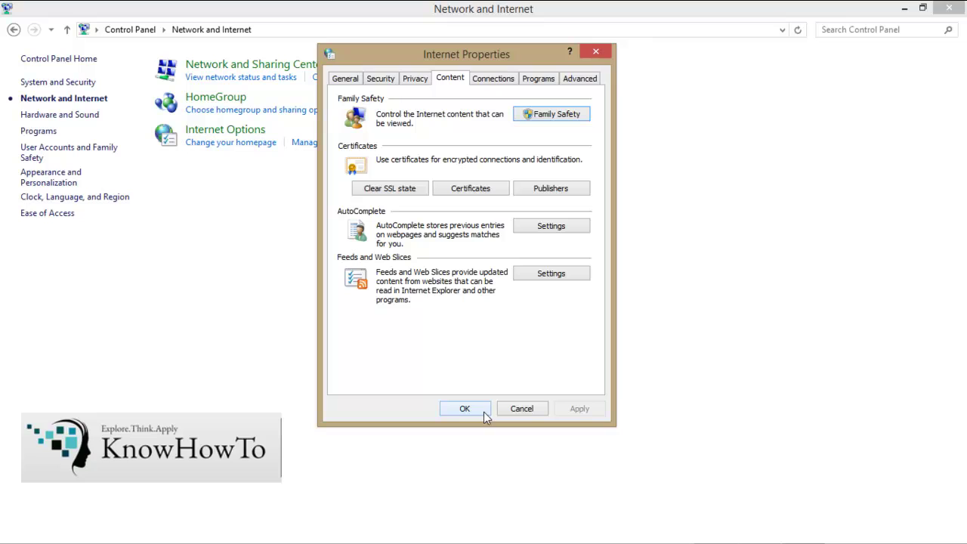
{"action": "left_click", "coordinate": [483, 411]}
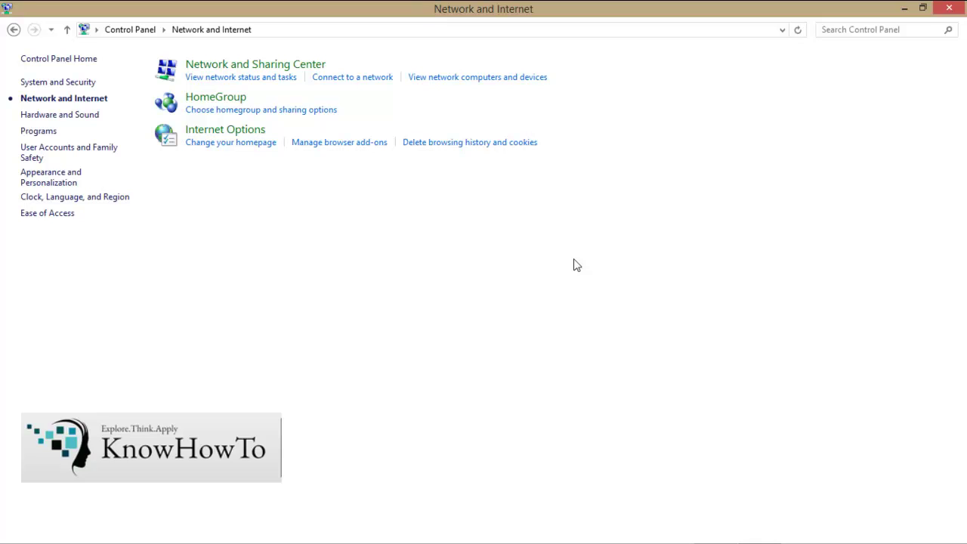
{"action": "left_click", "coordinate": [948, 8]}
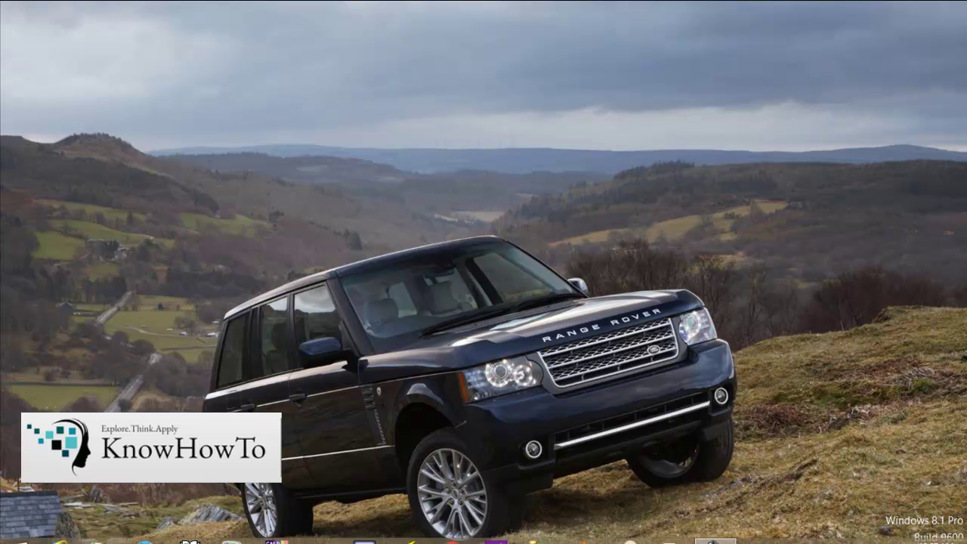
{"action": "mouse_move", "coordinate": [459, 541]}
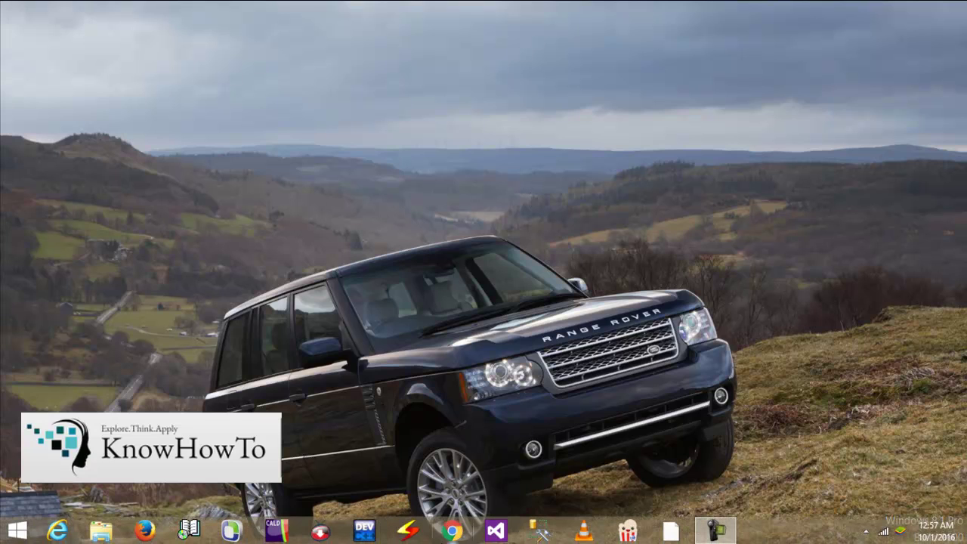
{"action": "left_click", "coordinate": [454, 532]}
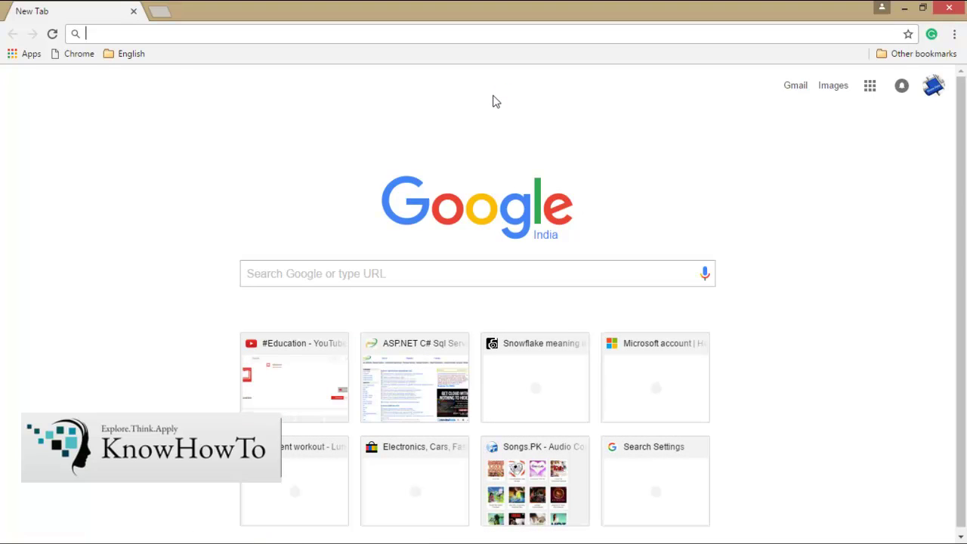
{"action": "type", "text": "www."}
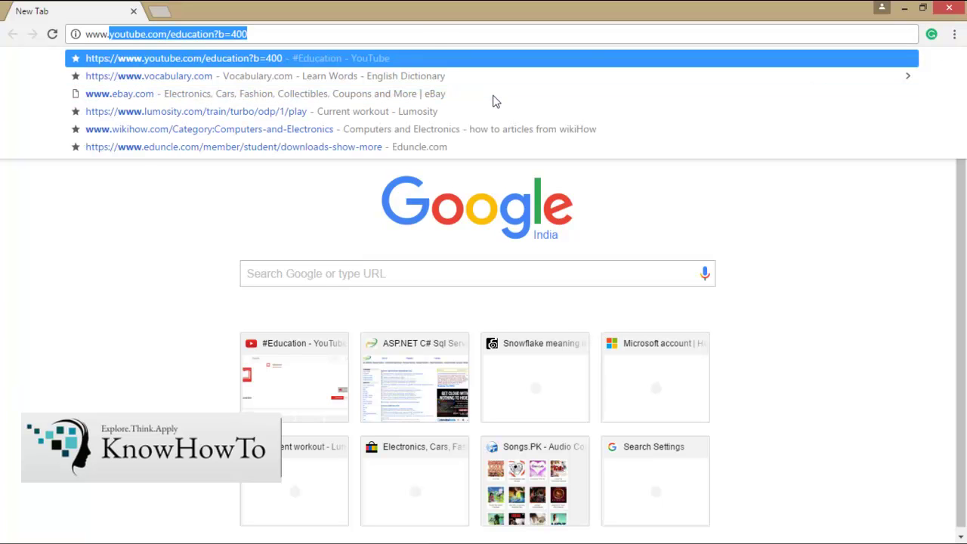
{"action": "type", "text": "goog"}
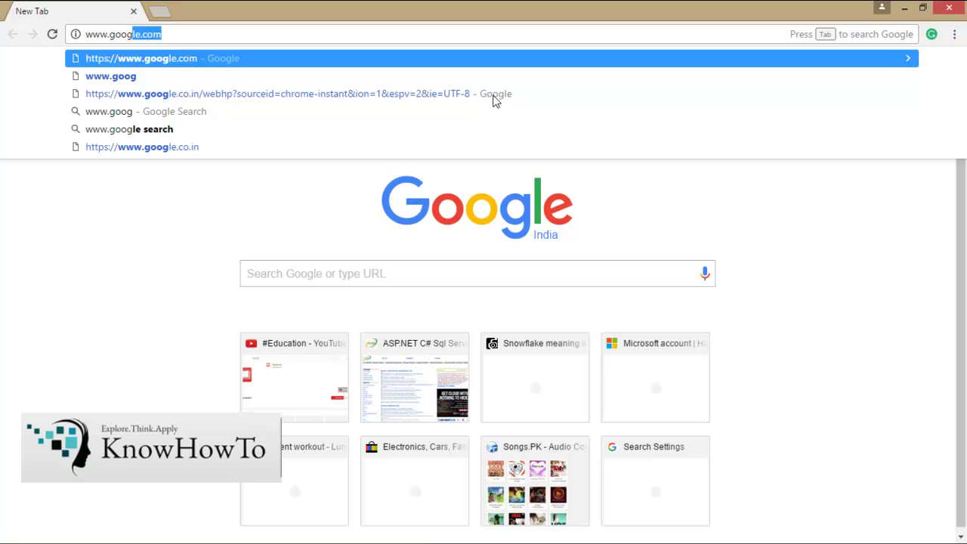
{"action": "type", "text": "le.com"}
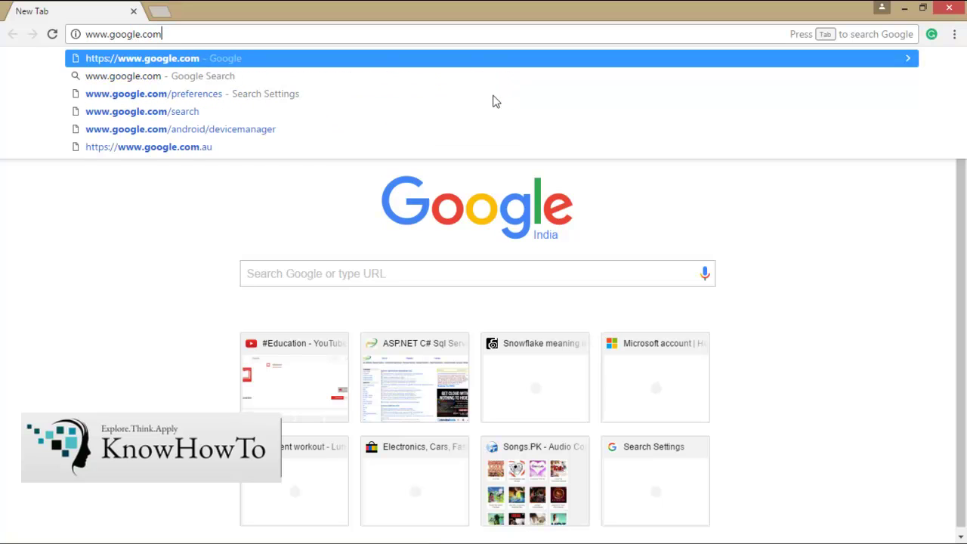
{"action": "type", "text": "/"}
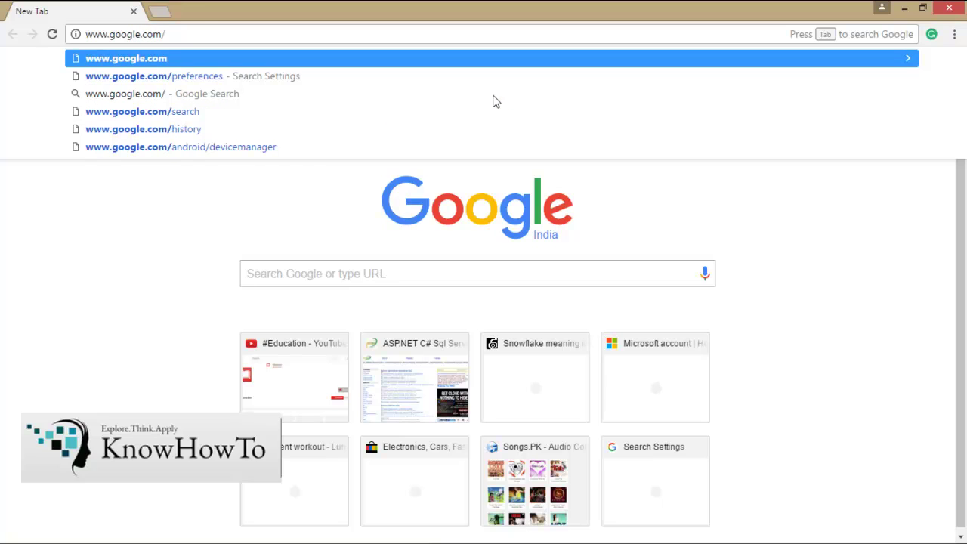
{"action": "type", "text": "prefe"}
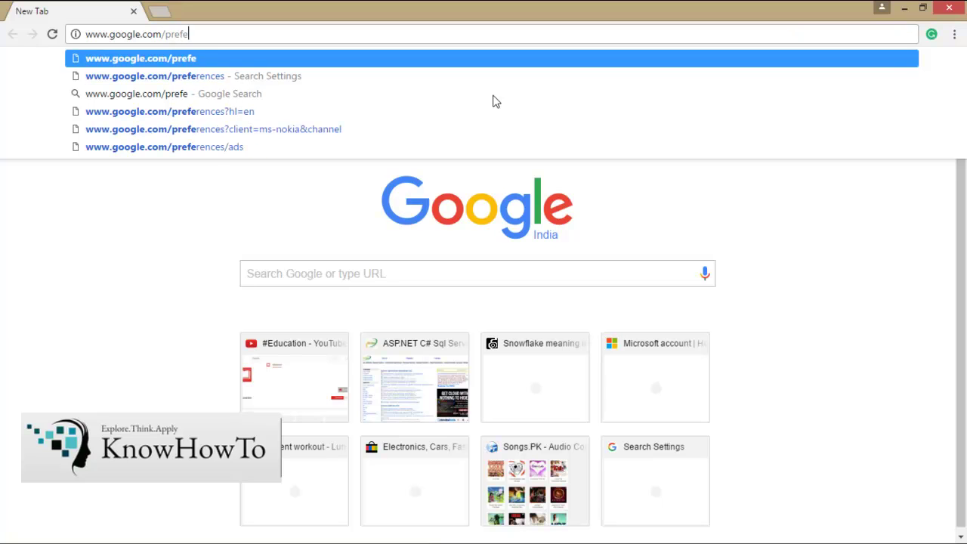
{"action": "type", "text": "ren"}
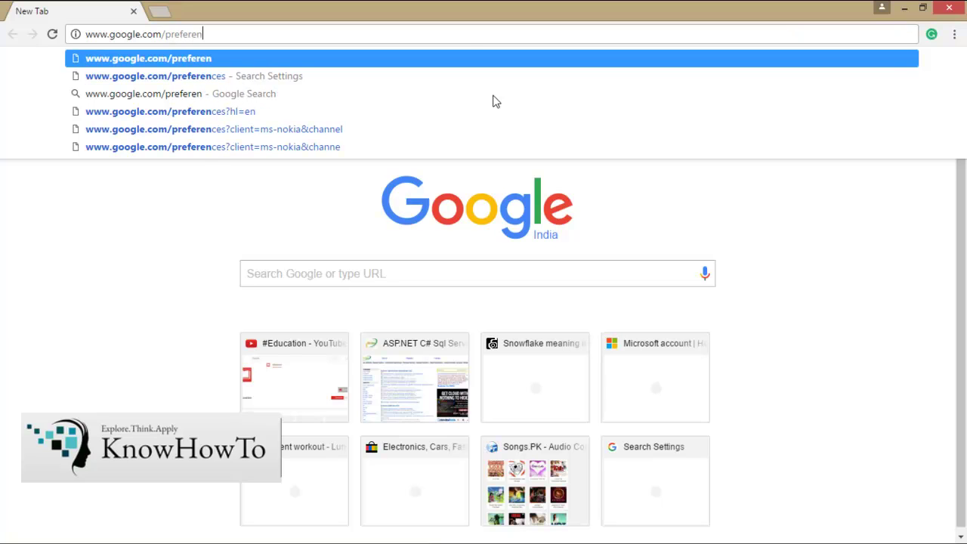
{"action": "key", "text": "Down"}
{"action": "key", "text": "Return"}
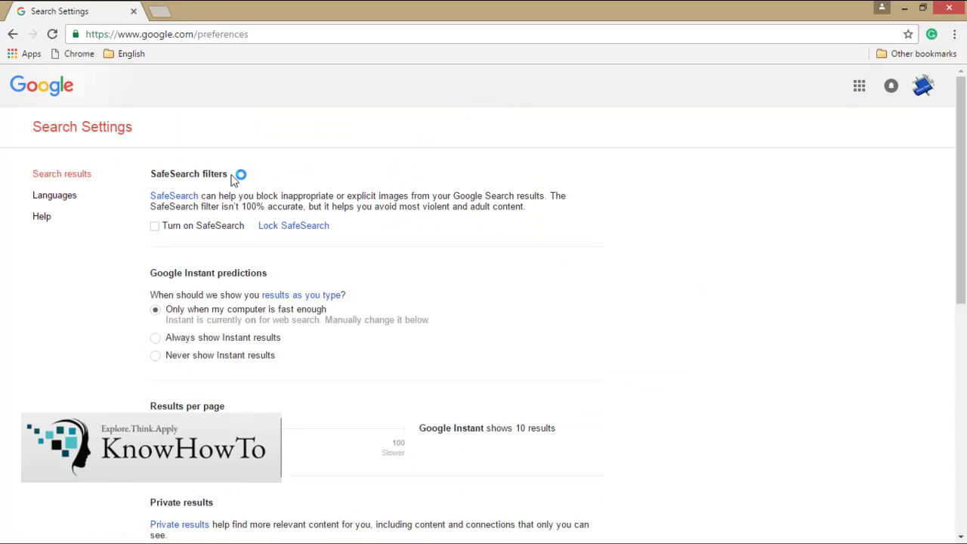
Turn on SafeSearch in Google's Search Settings, save the preferences, and dismiss the confirmation message
{"action": "scroll", "coordinate": [319, 212], "scroll_direction": "down", "scroll_amount": 2}
{"action": "scroll", "coordinate": [207, 113], "scroll_direction": "down", "scroll_amount": 4}
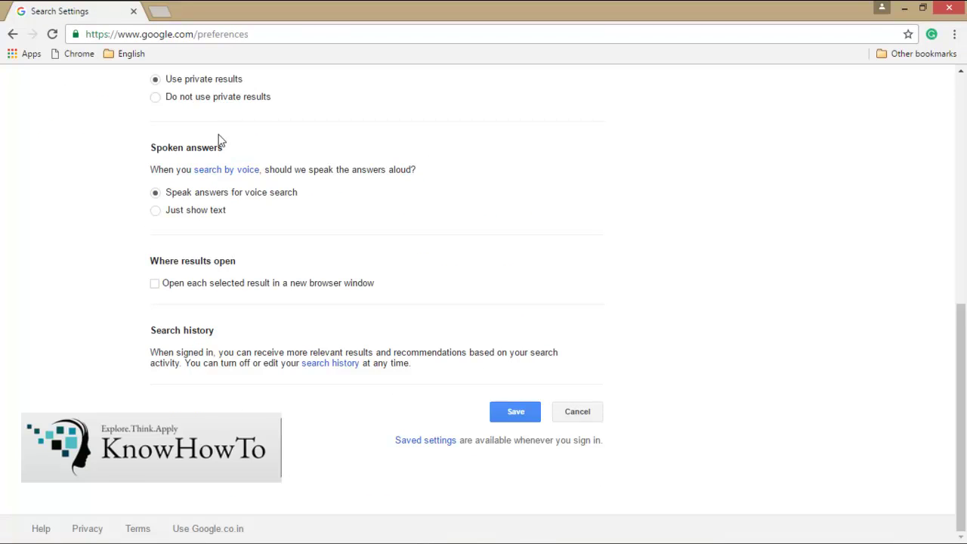
{"action": "scroll", "coordinate": [219, 141], "scroll_direction": "up", "scroll_amount": 6}
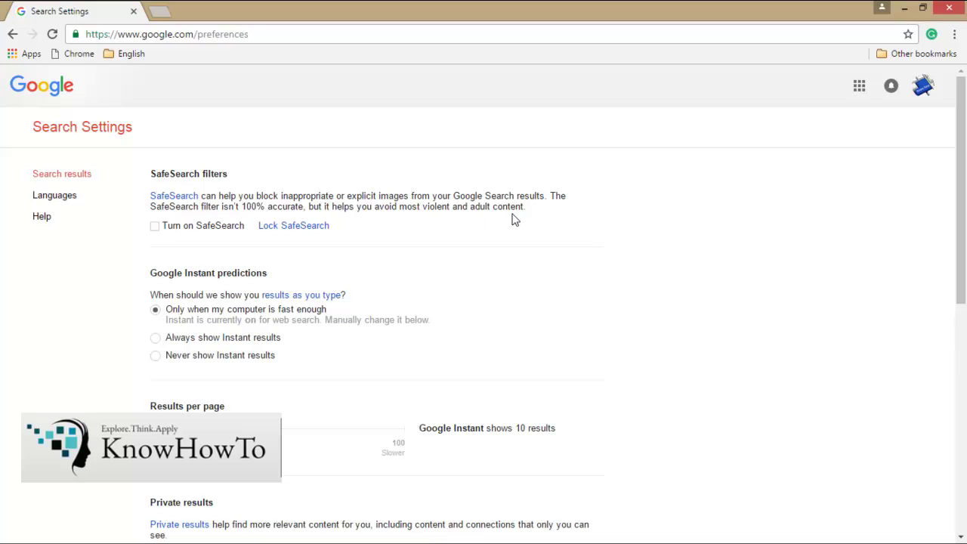
{"action": "left_click", "coordinate": [155, 226]}
{"action": "scroll", "coordinate": [556, 276], "scroll_direction": "down", "scroll_amount": 6}
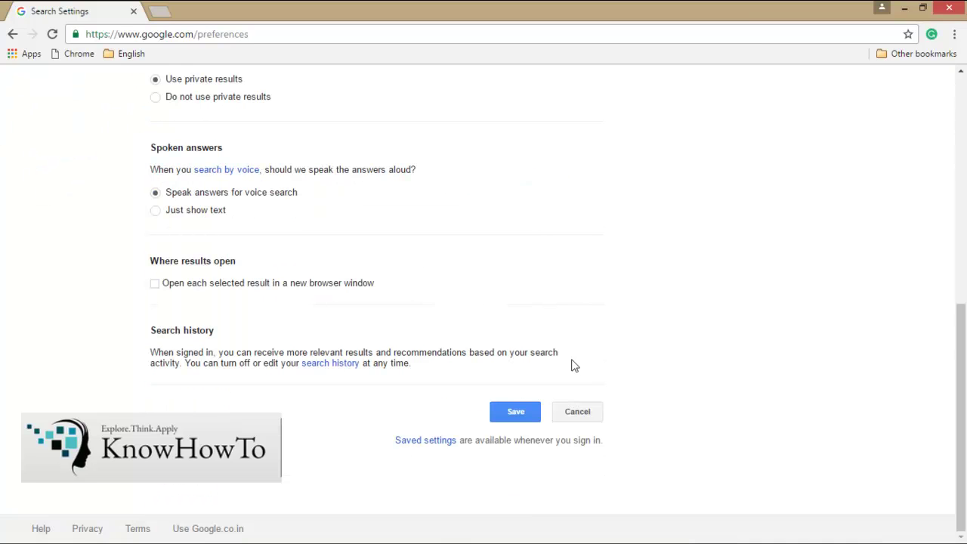
{"action": "left_click", "coordinate": [504, 420]}
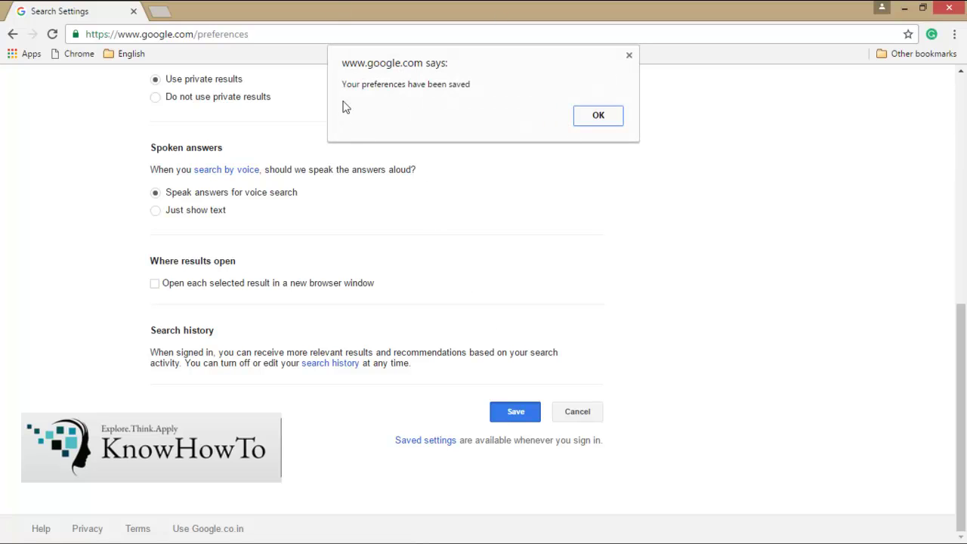
{"action": "left_click", "coordinate": [597, 119]}
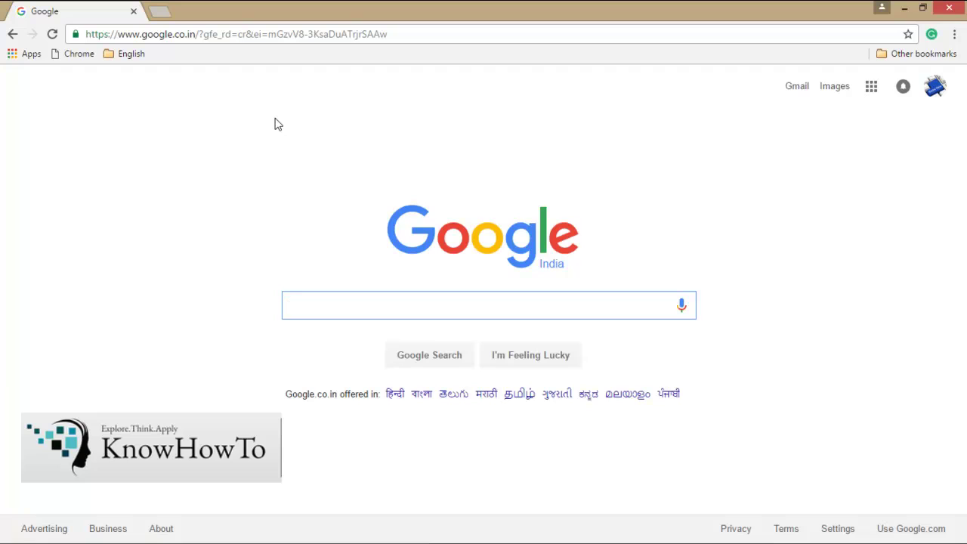
Open Chrome's Extensions page and go from there to the Chrome Web Store to get more extensions
{"action": "left_click", "coordinate": [277, 123]}
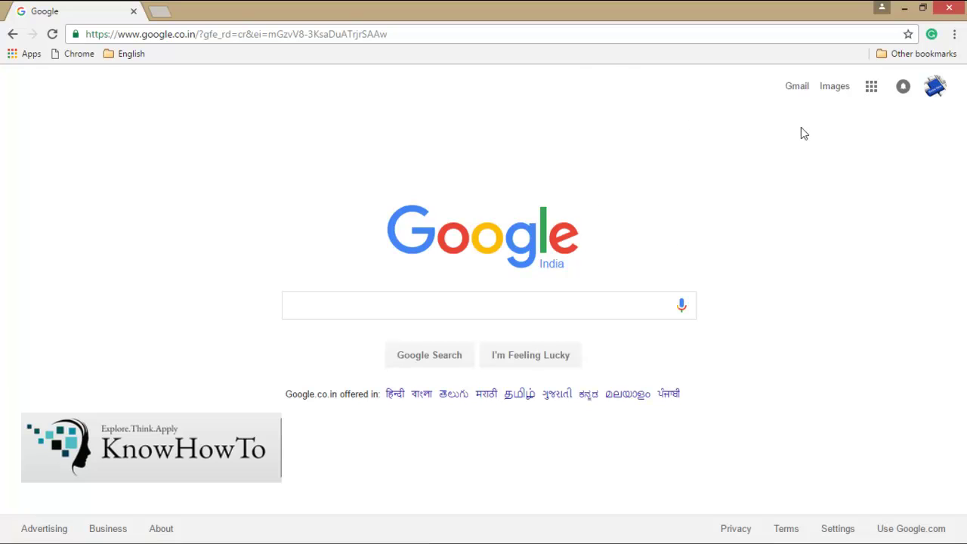
{"action": "left_click", "coordinate": [955, 36]}
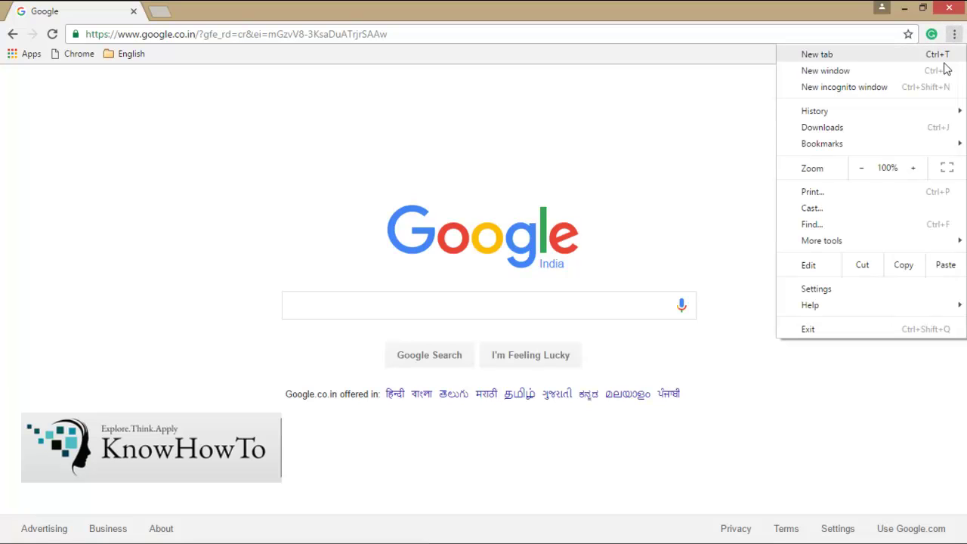
{"action": "mouse_move", "coordinate": [856, 242]}
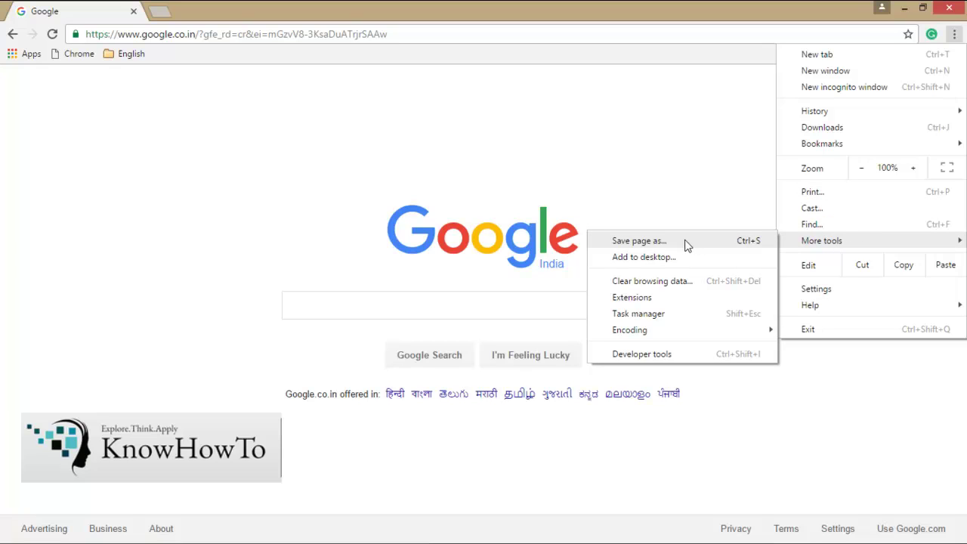
{"action": "left_click", "coordinate": [632, 298]}
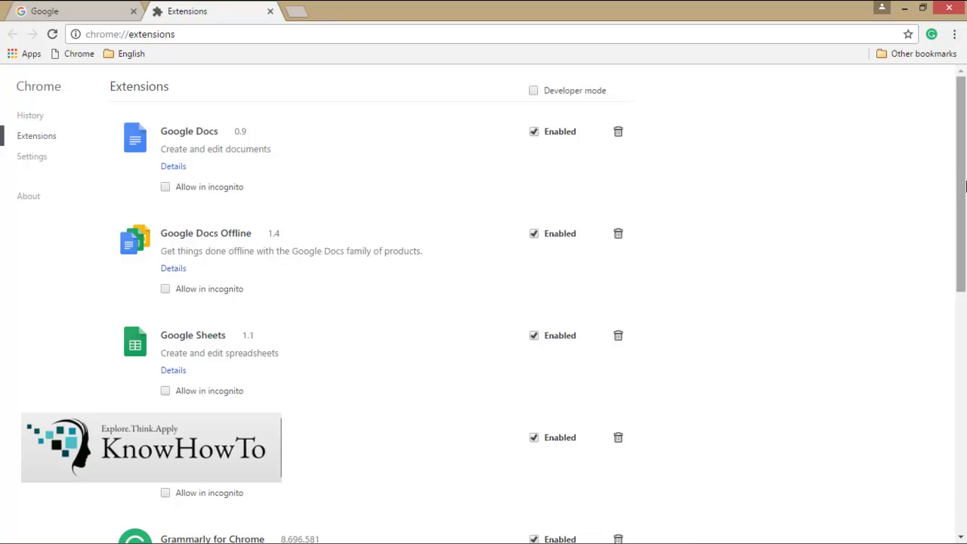
{"action": "left_click_drag", "start_coordinate": [961, 187], "coordinate": [943, 461]}
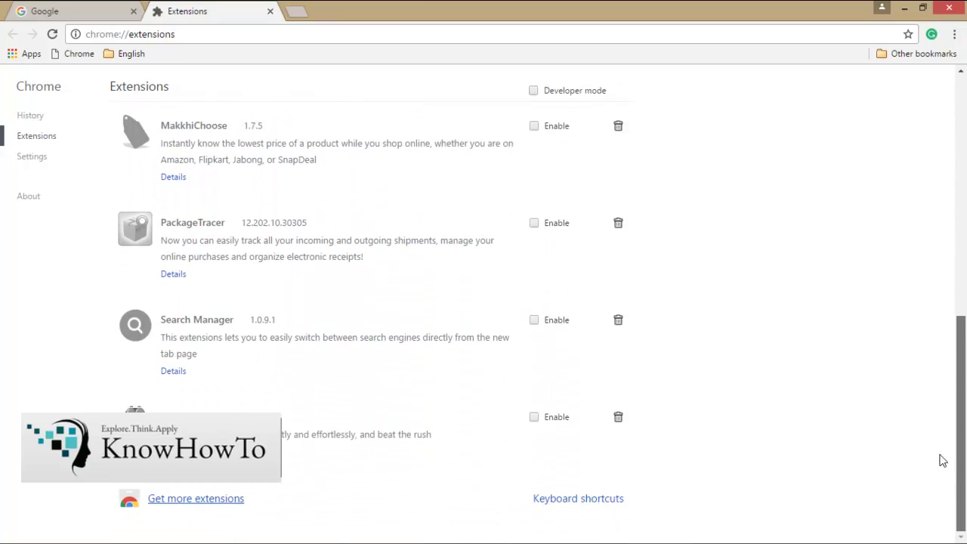
{"action": "left_click", "coordinate": [224, 502]}
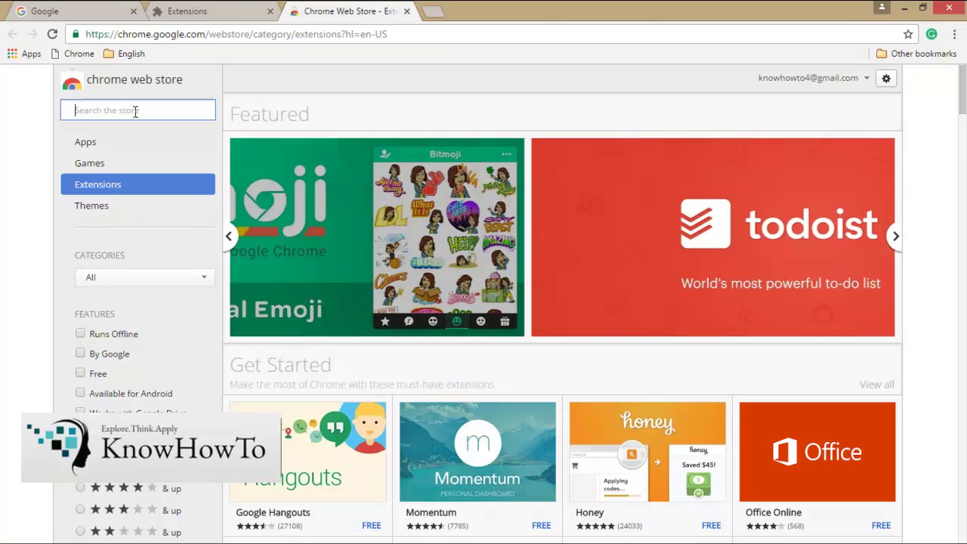
Search the Chrome Web Store for the suggested "webfilter pro the best filtering addon" and examine the matching extensions
{"action": "type", "text": "webfilter"}
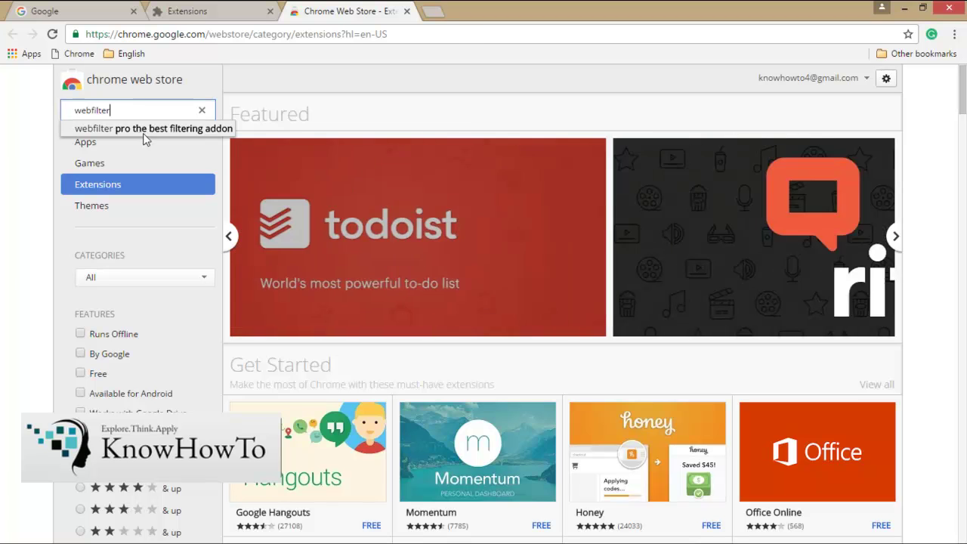
{"action": "left_click", "coordinate": [201, 130]}
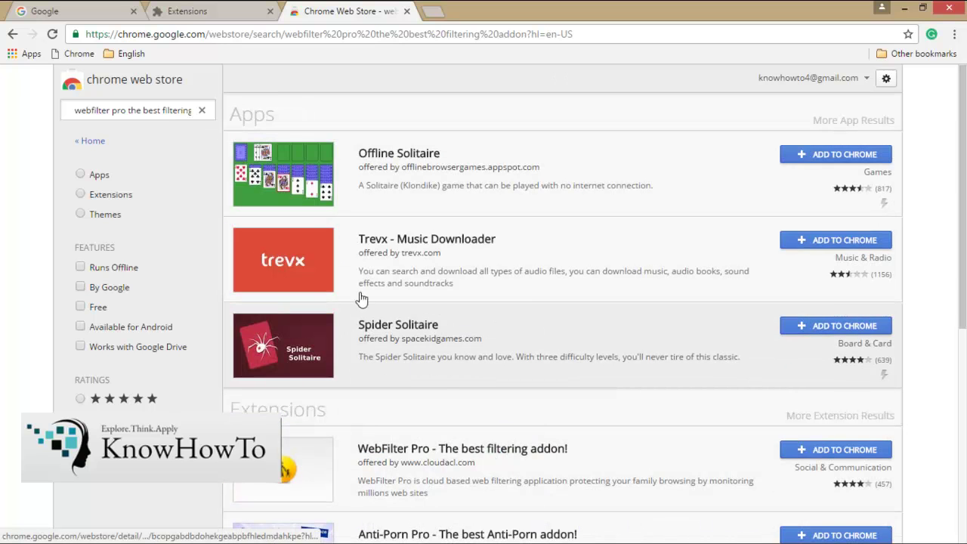
{"action": "scroll", "coordinate": [419, 461], "scroll_direction": "down", "scroll_amount": 5}
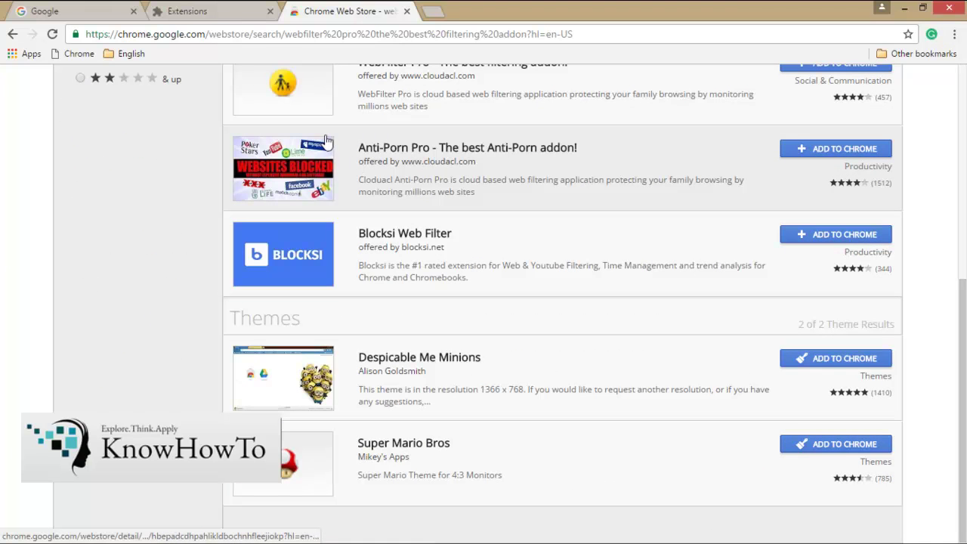
{"action": "left_click_drag", "start_coordinate": [963, 312], "coordinate": [963, 263]}
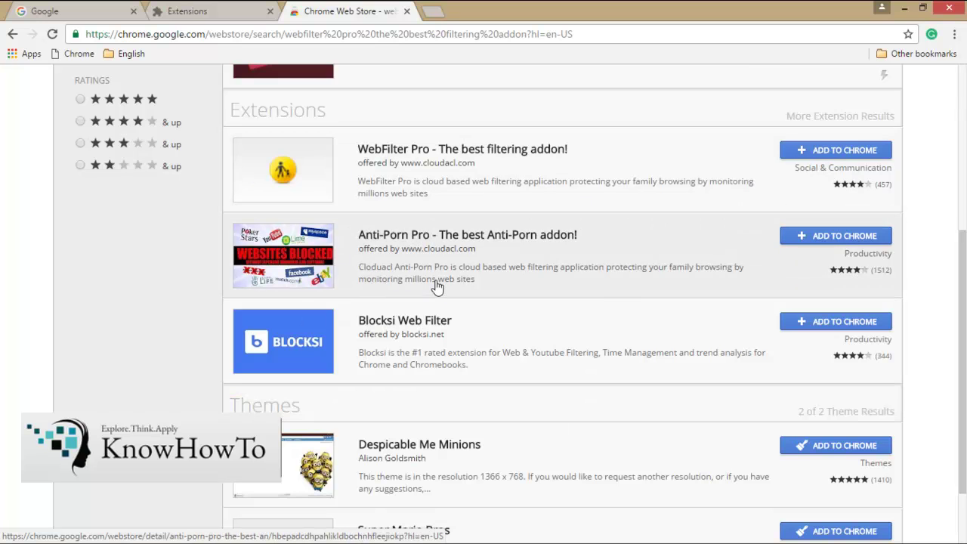
Switch to Mozilla Firefox, minimizing Chrome, and open the Add-ons Manager
{"action": "mouse_move", "coordinate": [321, 537]}
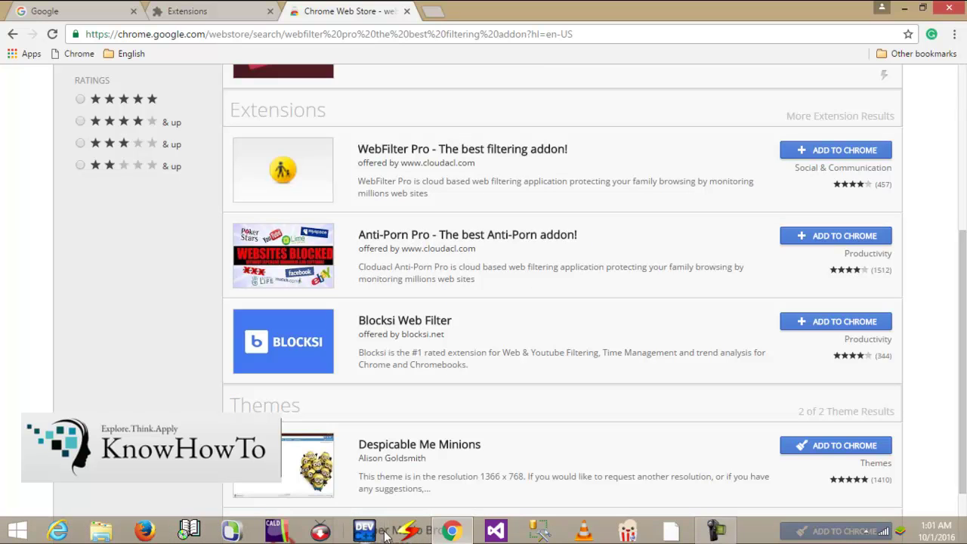
{"action": "left_click", "coordinate": [144, 531]}
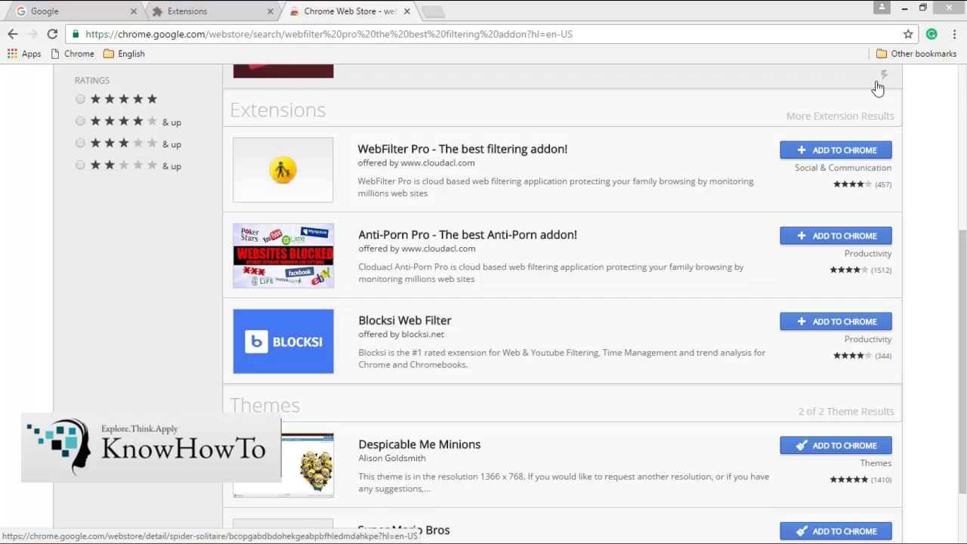
{"action": "left_click", "coordinate": [905, 8]}
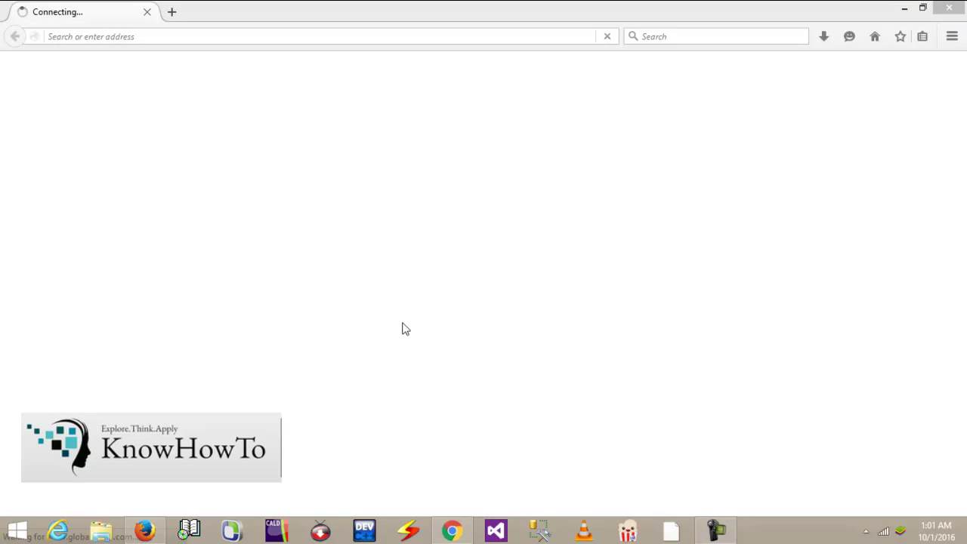
{"action": "left_click", "coordinate": [955, 39]}
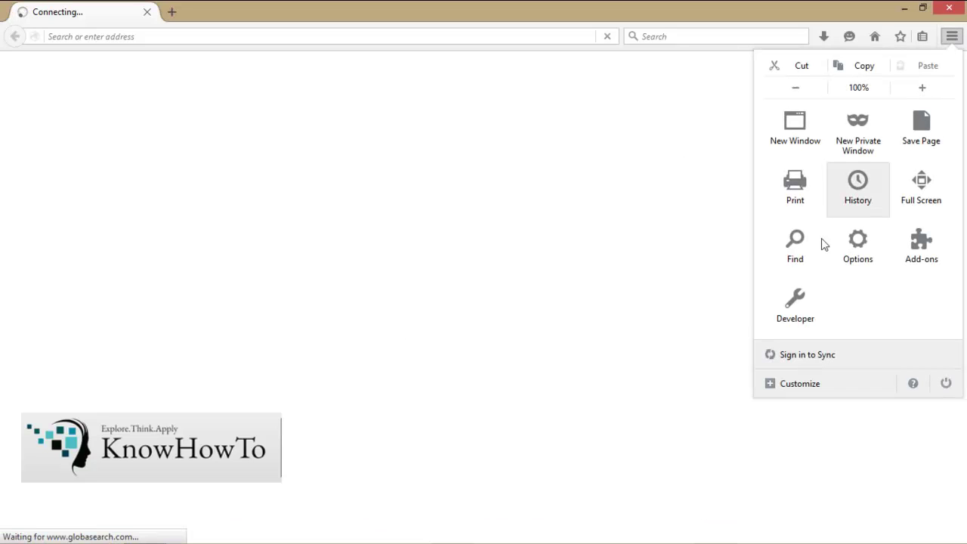
{"action": "left_click", "coordinate": [913, 248]}
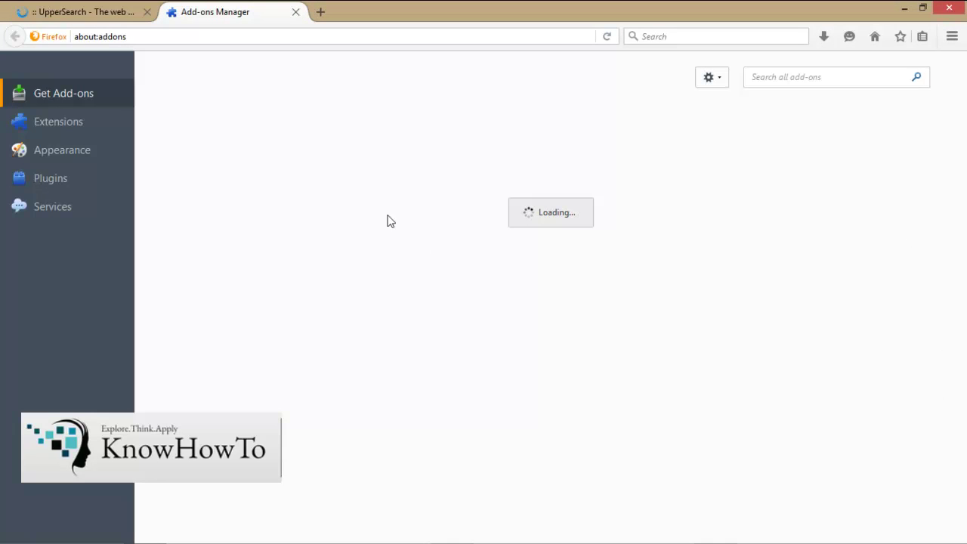
Search all add-ons for "webfilter pro" and install WebFilter Pro - The web content filtering addon!
{"action": "left_click", "coordinate": [800, 77]}
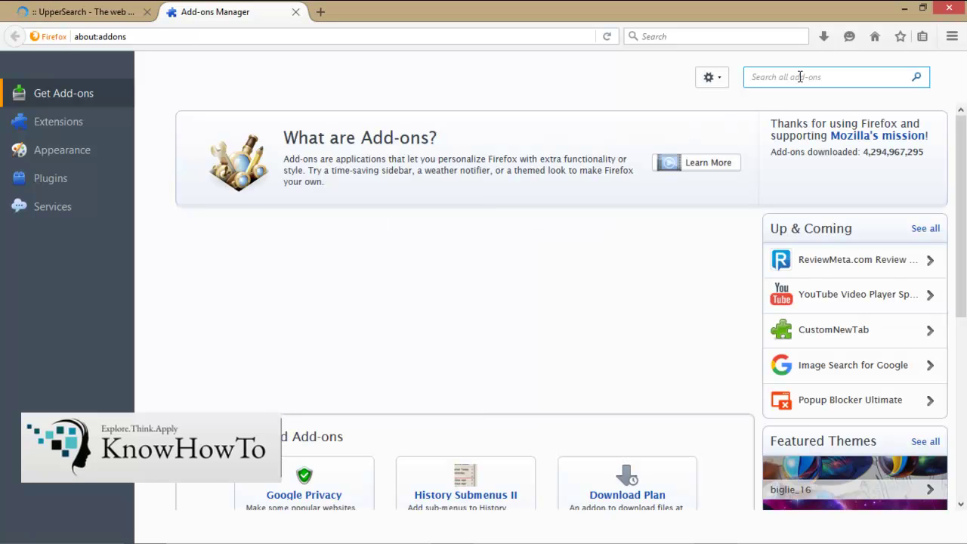
{"action": "type", "text": "webfilt"}
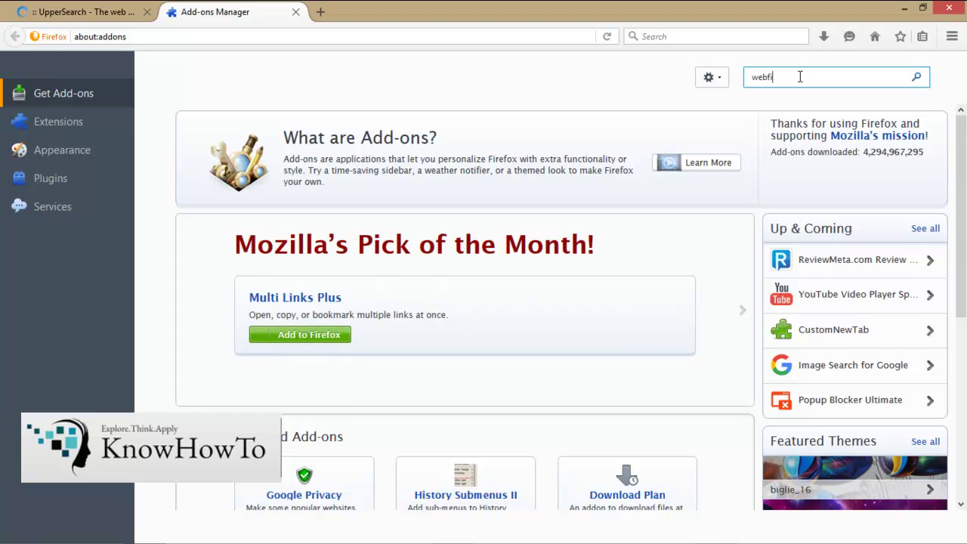
{"action": "type", "text": "er"}
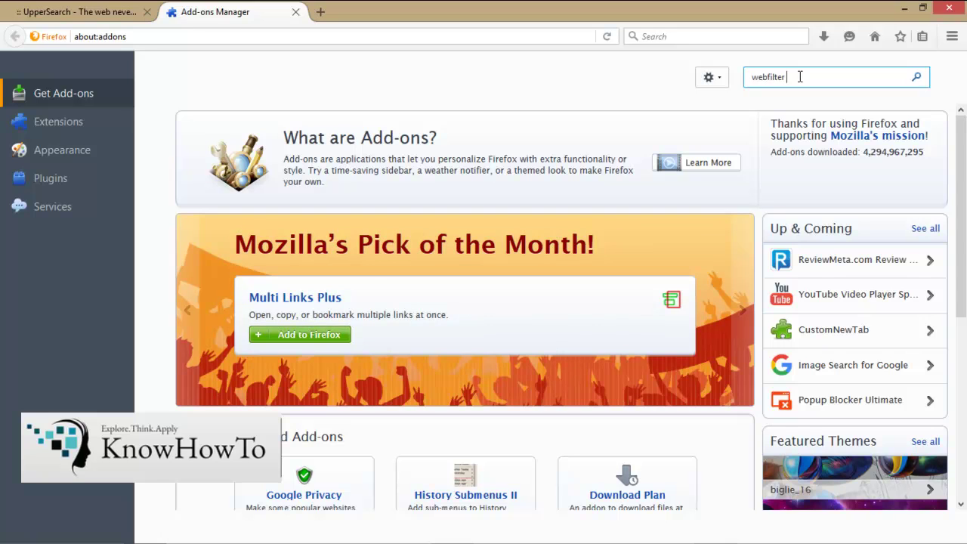
{"action": "type", "text": " pro"}
{"action": "key", "text": "Return"}
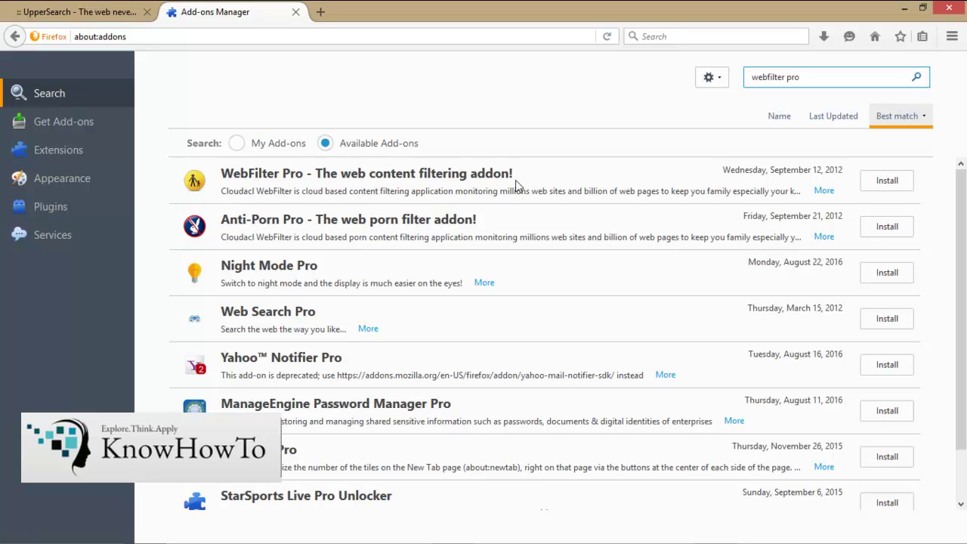
{"action": "left_click", "coordinate": [890, 184]}
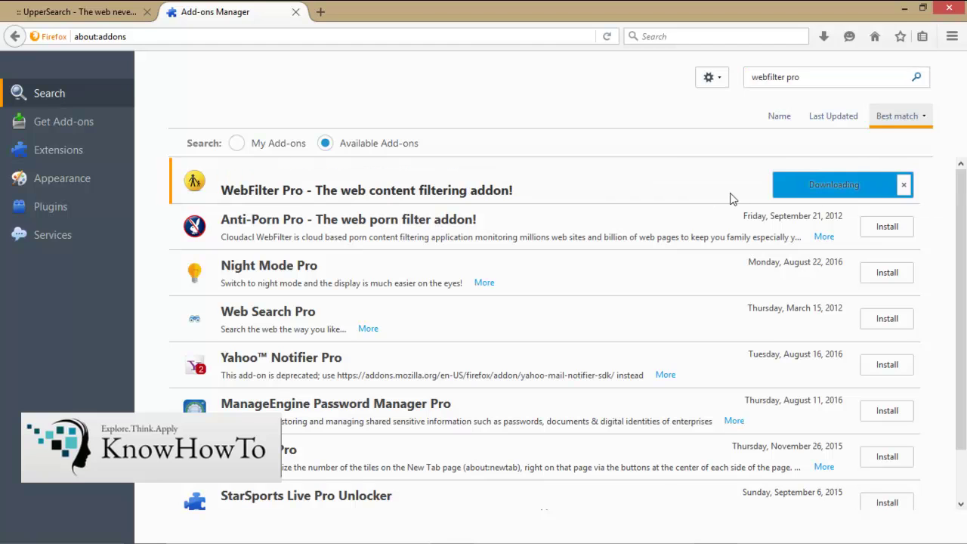